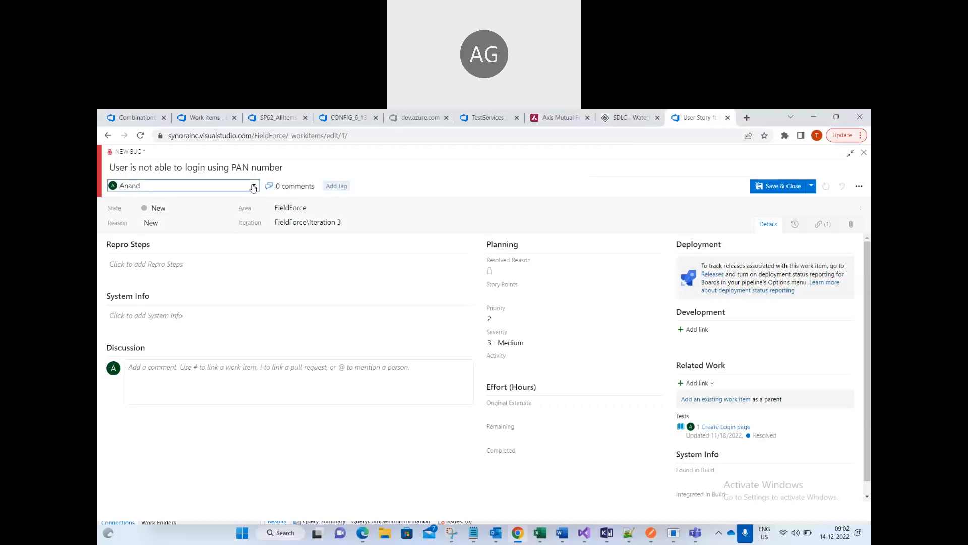
Assign the bug to the first suggested team member and begin numbered repro steps with "Open Axismf.com website" and "Click on Login button".
left_click(253, 189)
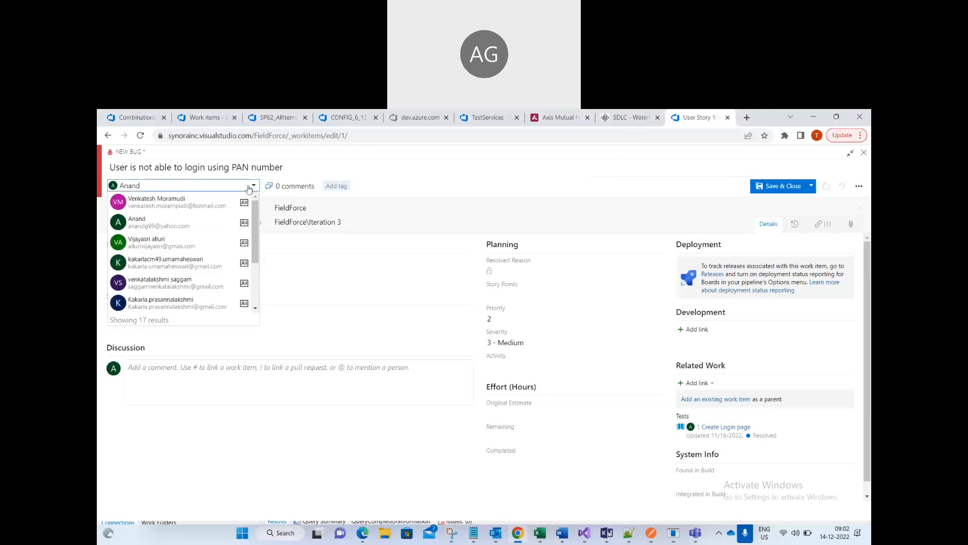
left_click(193, 203)
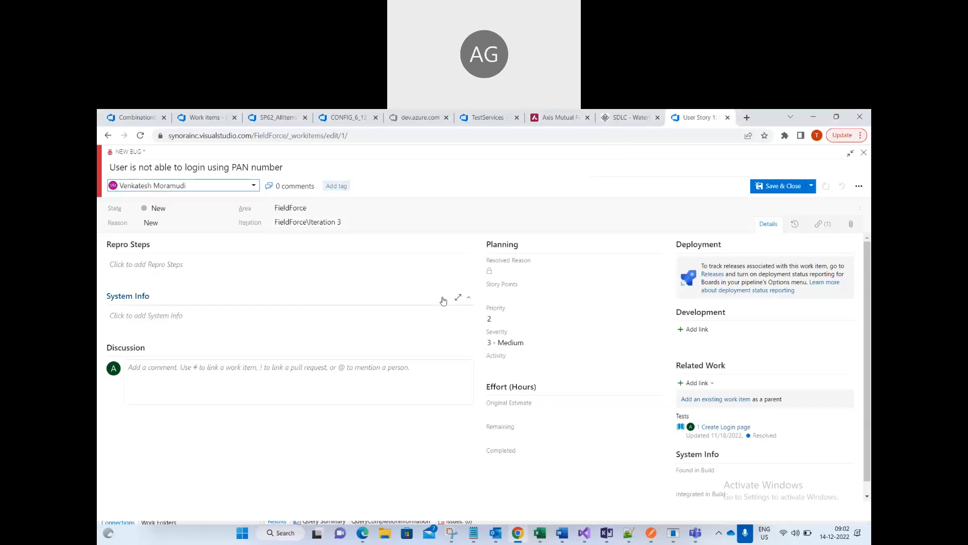
left_click(244, 271)
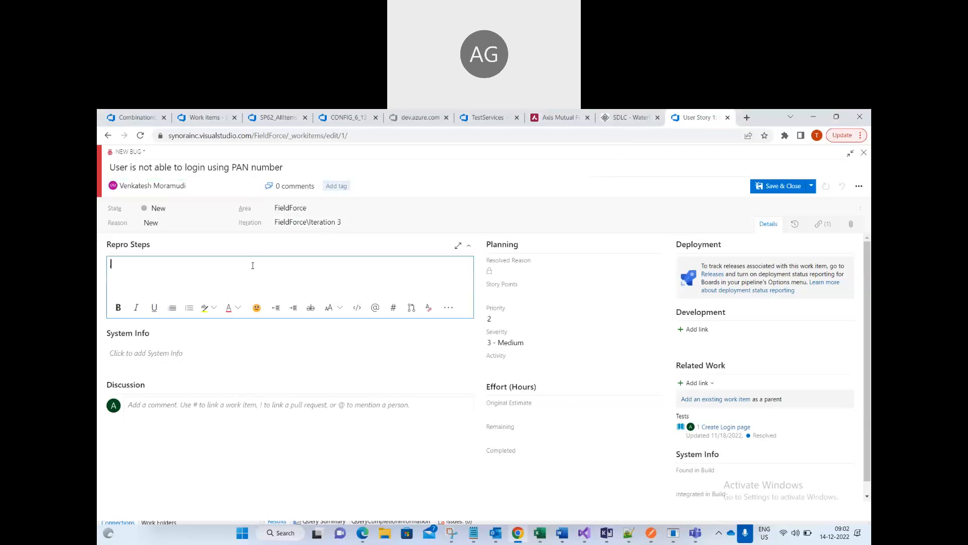
type("1. Open Axismf.co")
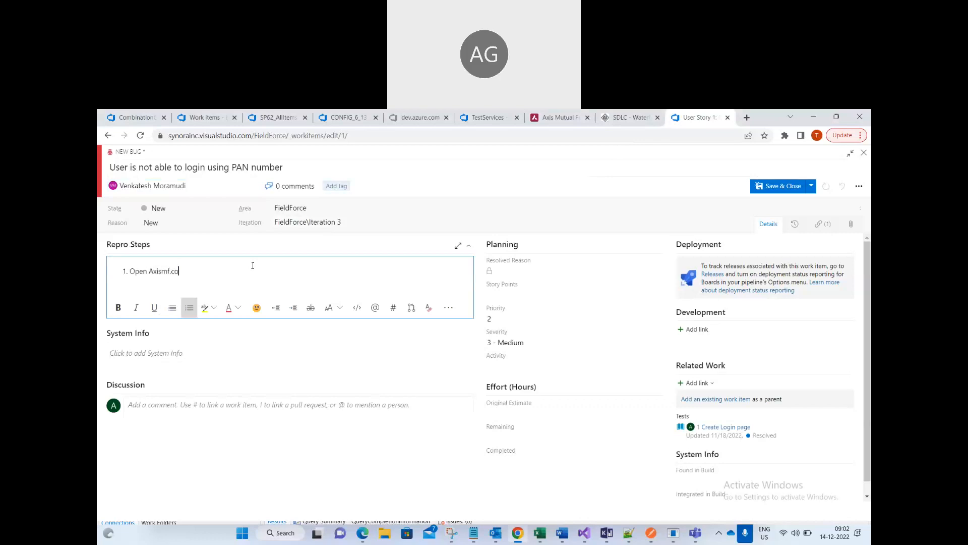
type("m website")
key("Return")
type("Click on Login button")
key("Return")
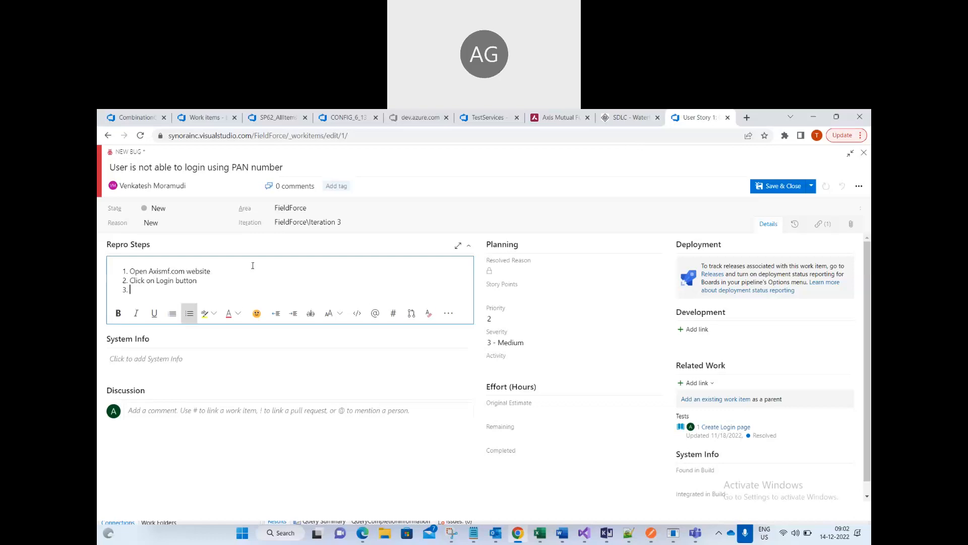
Add the third repro step, "Enter valid PAN number in PAN number text box".
type("Enter ")
type("valid PA")
type("N number")
type(" (")
type(" in OAN")
key("BackSpace")
key("BackSpace")
key("BackSpace")
key("BackSpace")
type("PAN n")
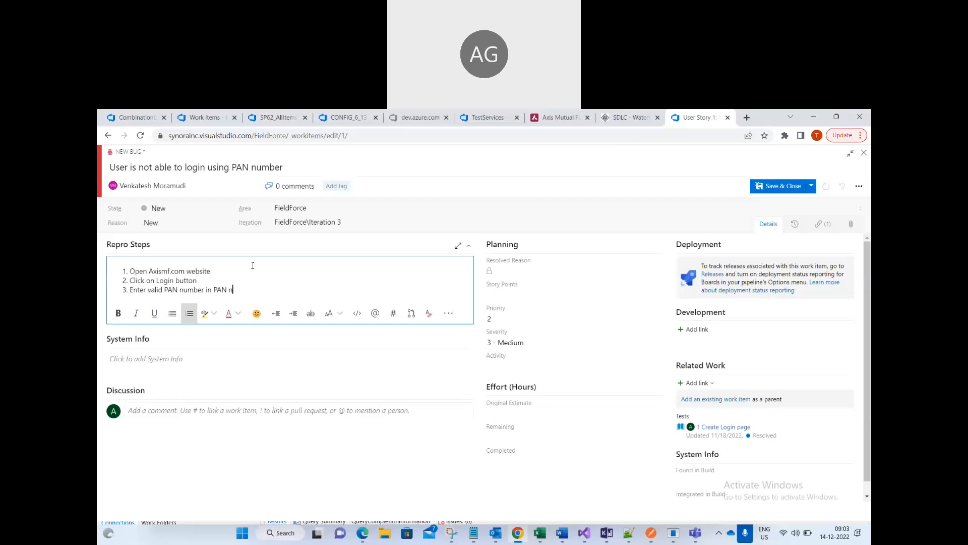
type("umber text box")
key("Return")
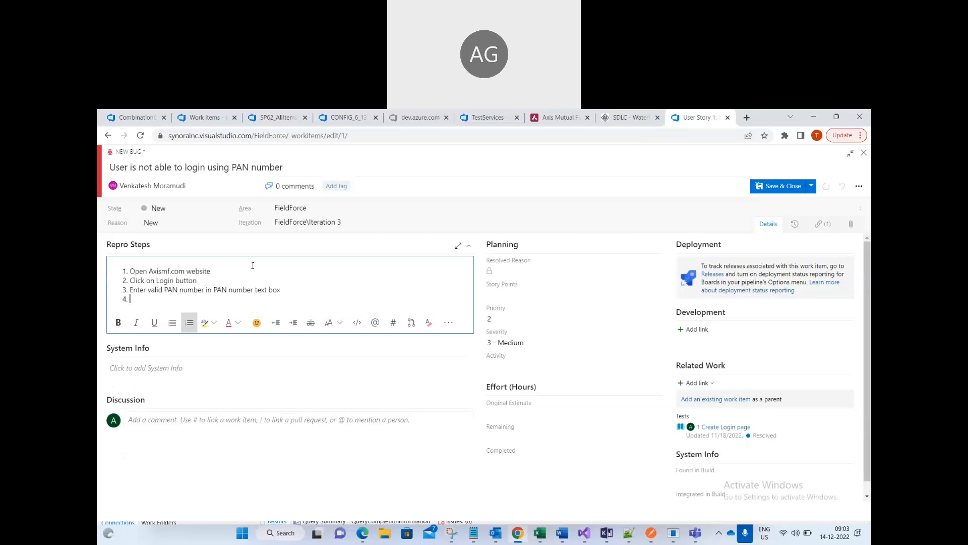
Add repro steps 4 to 6: Click on "GenerateOTP" button, Enter valid OTP in OTP text box, Click on Login button; end the list.
type("Click on \"GenerateOTP\" button")
key("Return")
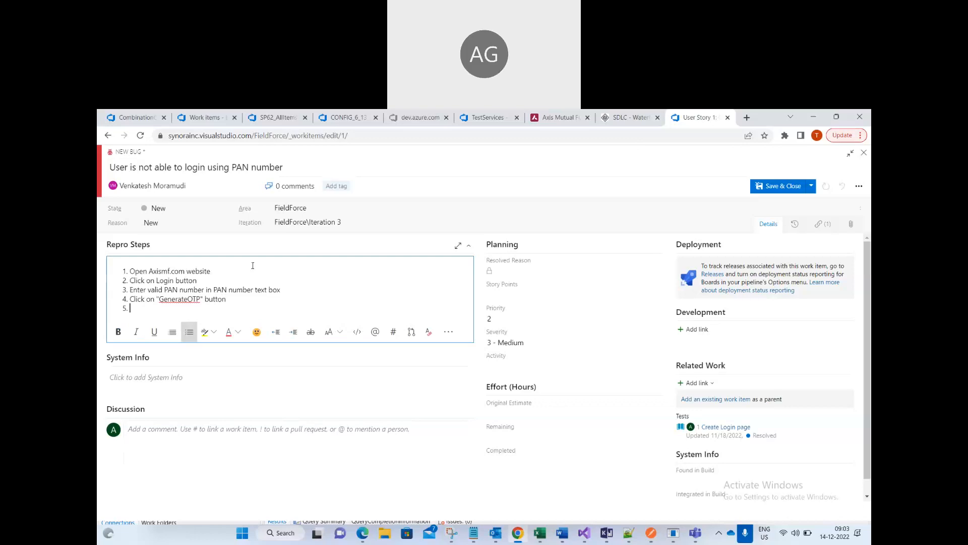
type("Enter valid OTP in OTP text box")
key("Return")
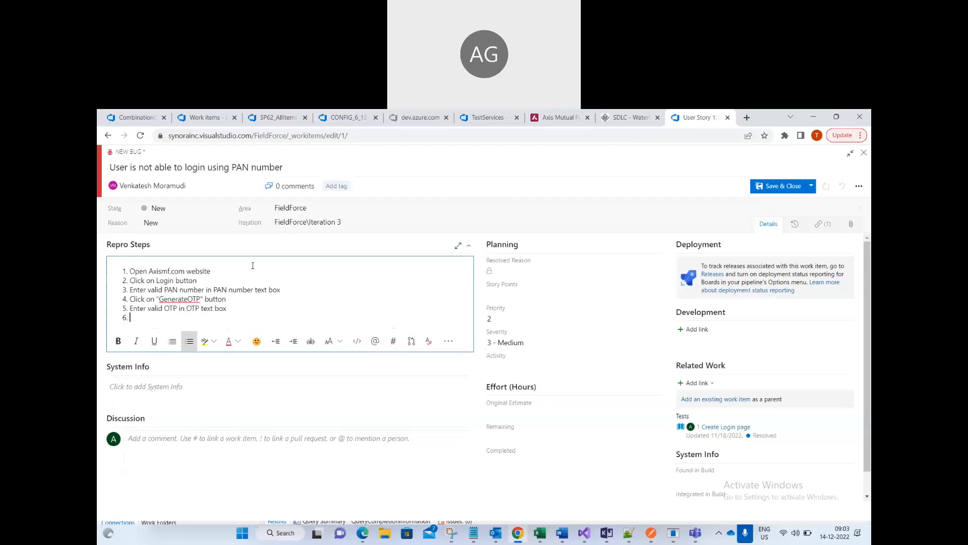
type("Click on Login button")
key("Return")
key("Return")
Add an underlined "Actual Value" heading below the numbered repro steps, leaving blank space after it.
type("A")
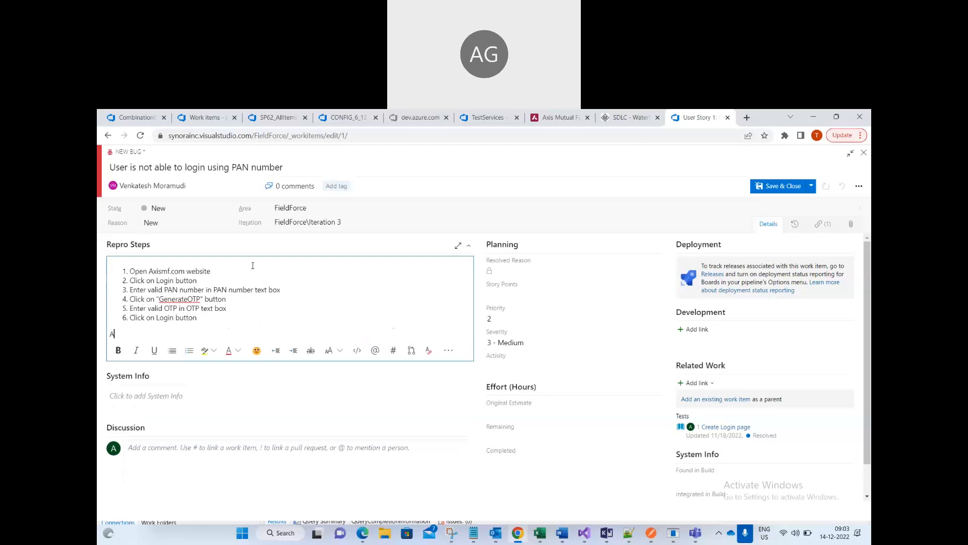
type("ctual Vakue")
key("BackSpace")
key("BackSpace")
type("lue")
key("Return")
key("shift+Up")
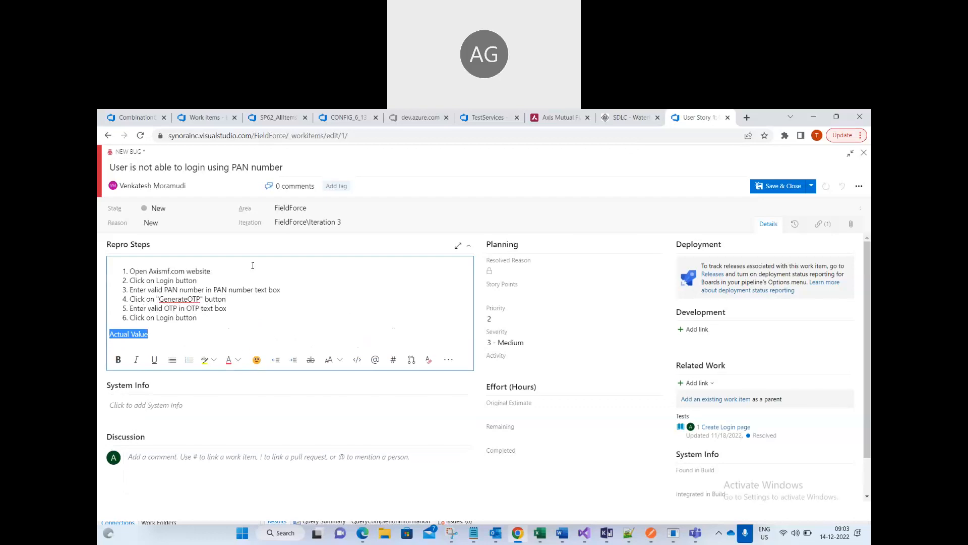
key("ctrl+u")
key("Down")
key("Return")
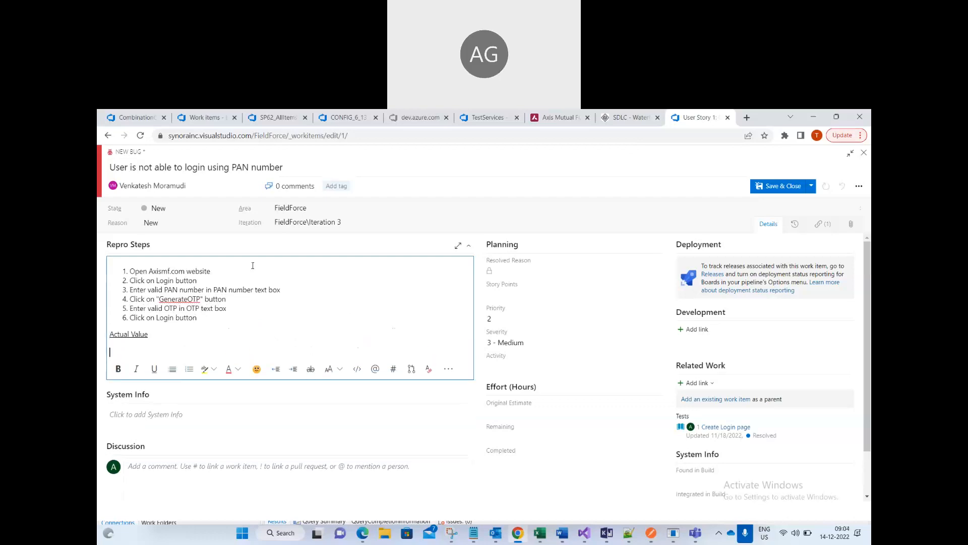
Add an underlined "Expected Value:" heading with the line "User should be able to login successfully" beneath it.
type("Expected Value:")
key("Return")
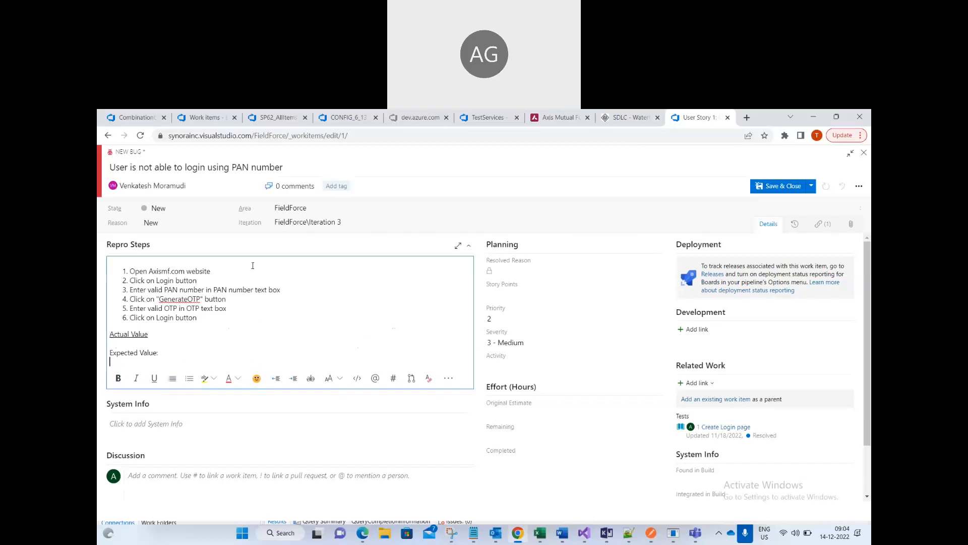
key("shift+Up")
key("ctrl+u")
key("Down")
type("User should be able to login successfully")
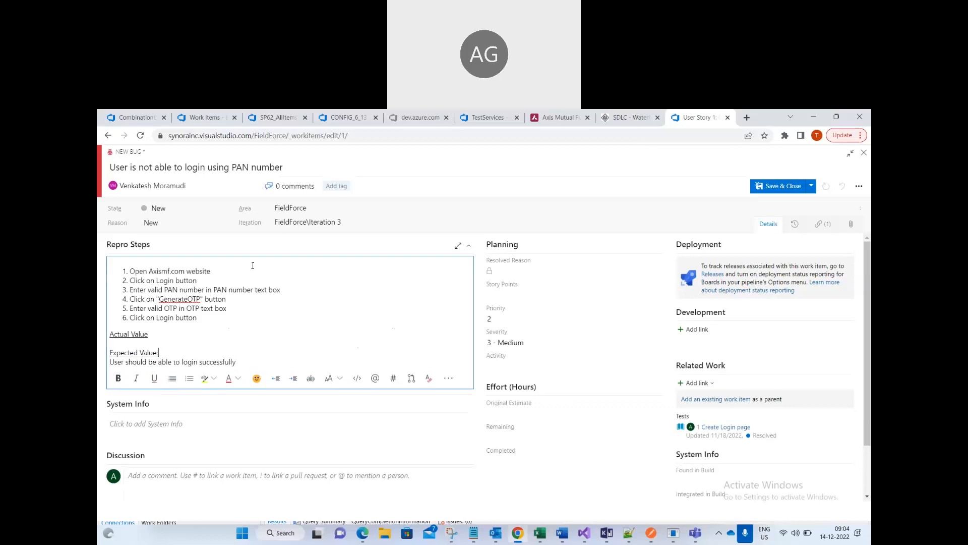
Insert "User is not able to login" under the Actual Value heading, with blank lines before Expected Value.
key("Home")
key("Return")
key("Up")
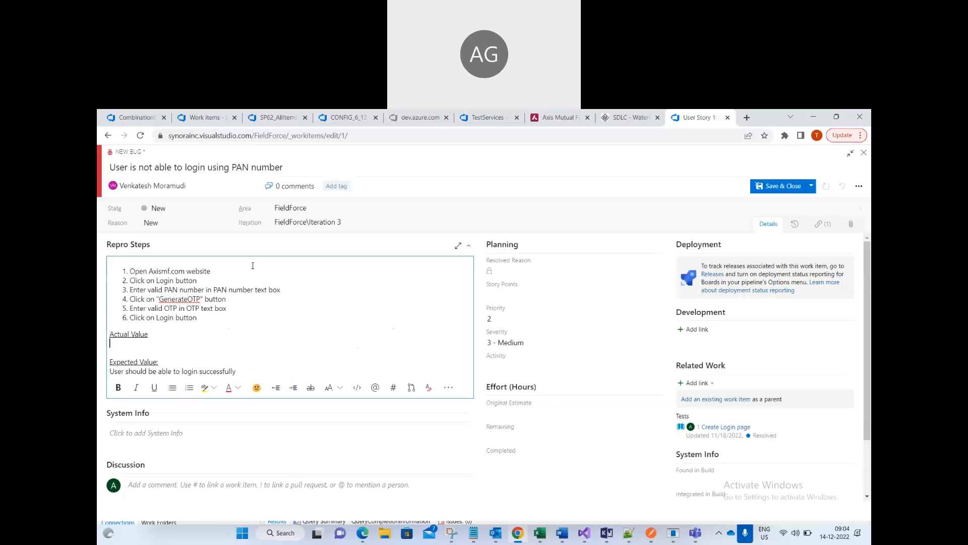
type("User is not able to login")
key("Return")
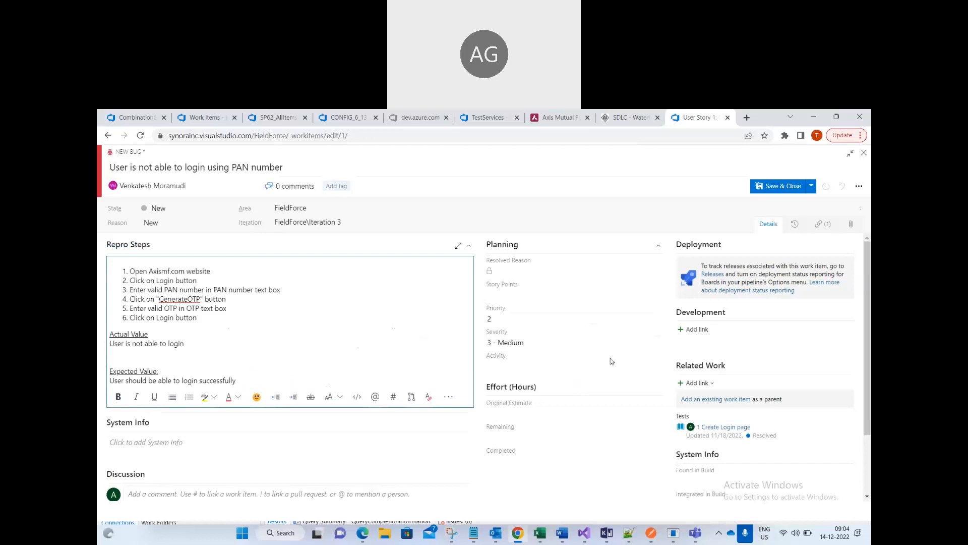
Set the bug's severity to 1 - Critical and its priority to 1.
left_click(656, 344)
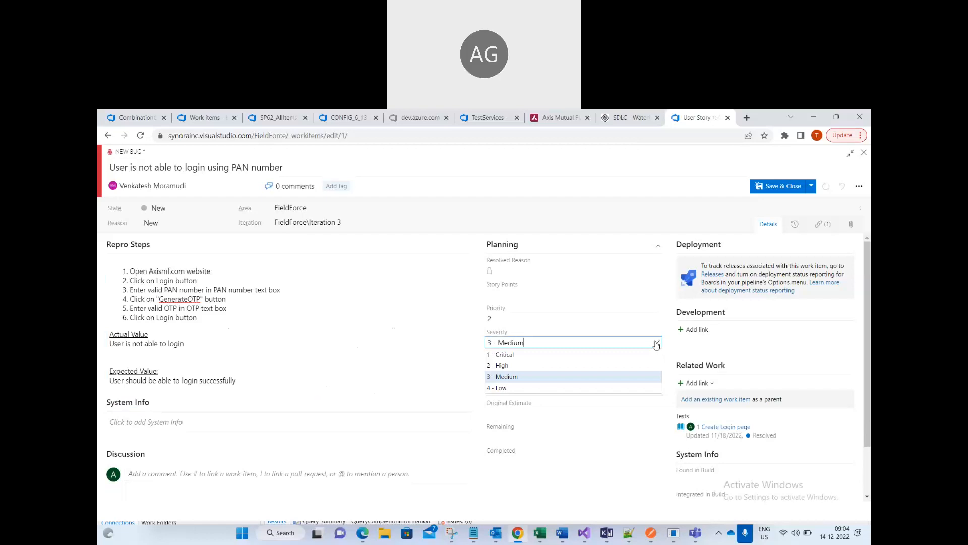
left_click(608, 355)
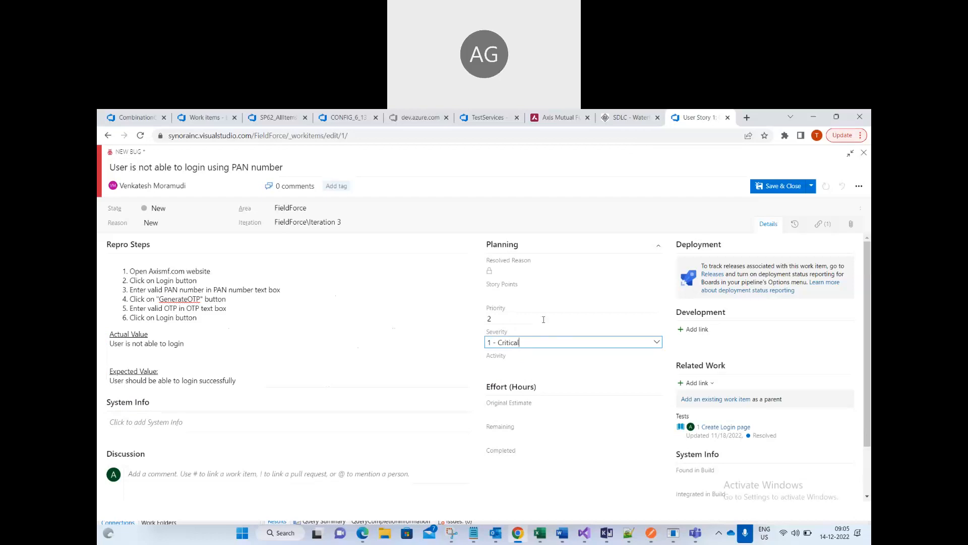
left_click(565, 319)
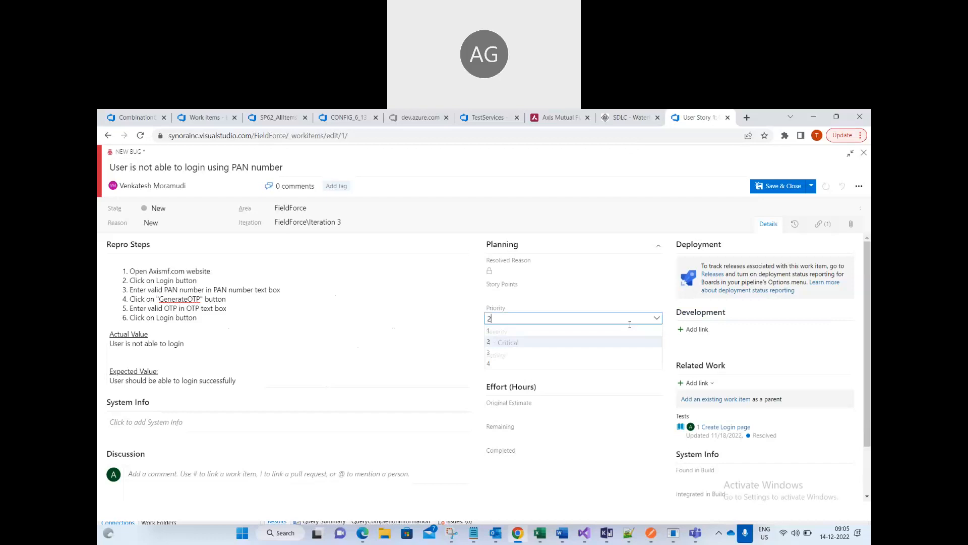
left_click(557, 331)
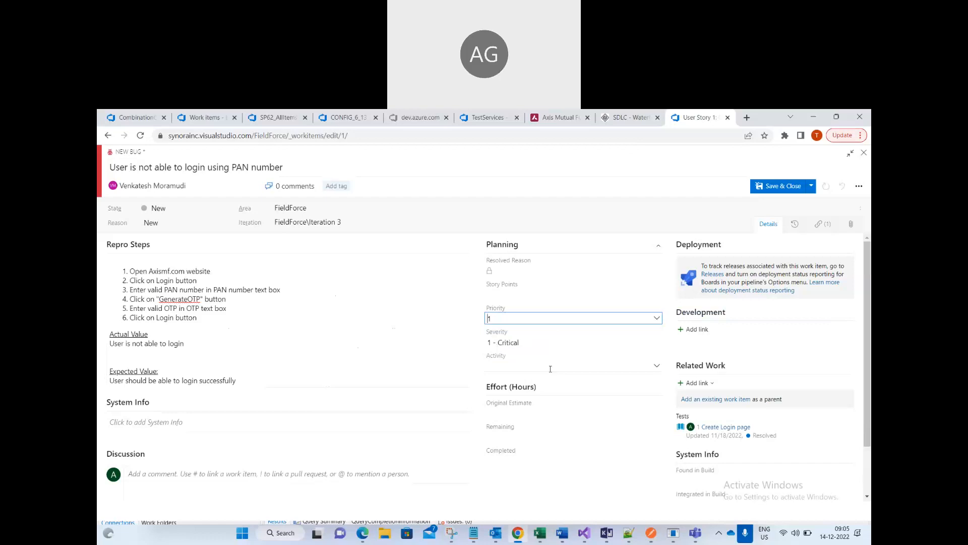
Fill in the bug's System Info with "Windows11", "Chrome browser" and "Ver:110" on separate lines.
left_click(223, 416)
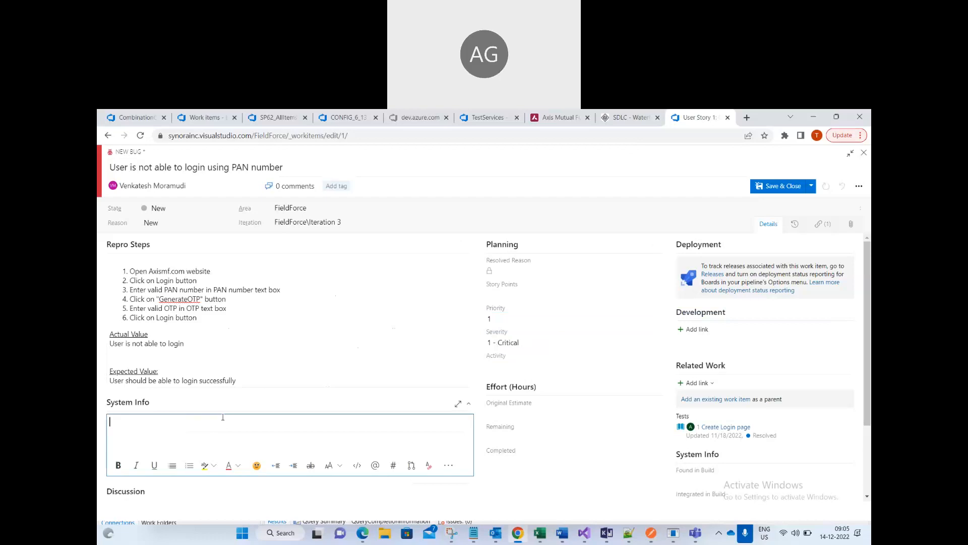
type("Windows11 ")
type("Chrome")
type("browse")
type("r")
key("Return")
key("Up")
key("Right")
type("Vr")
type("er")
type(":110")
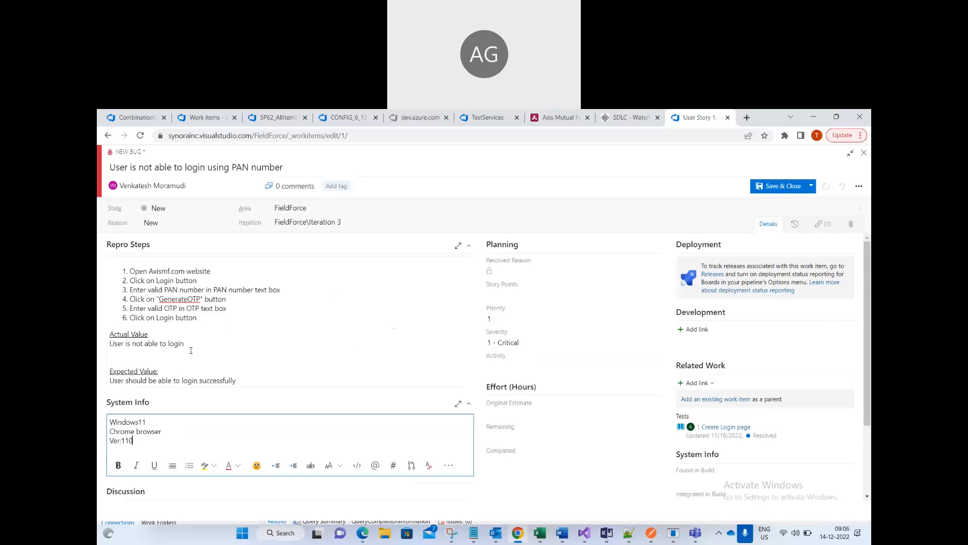
Set the bug's effort hours to 4 for original estimate, 2 for completed and 2 for remaining.
scroll(551, 454, "down", 2)
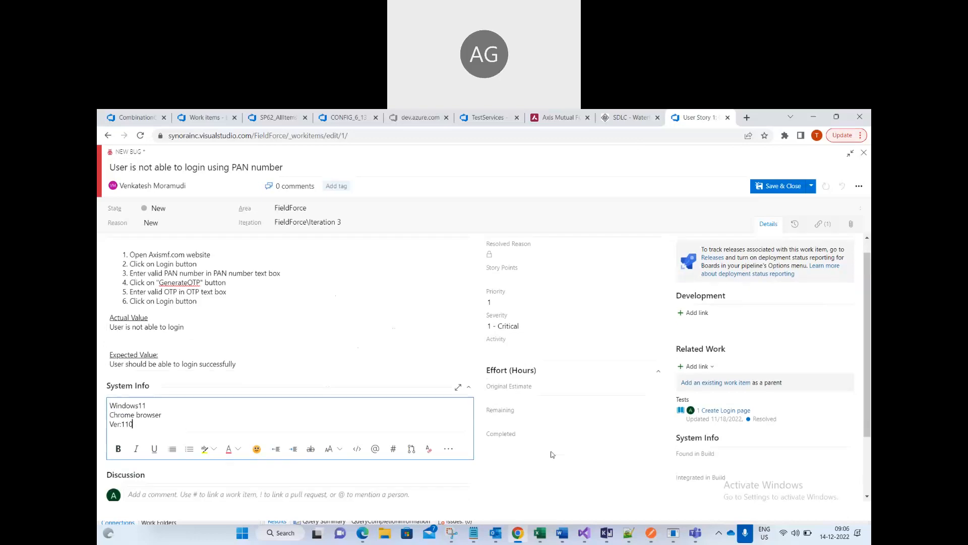
scroll(536, 446, "up", 1)
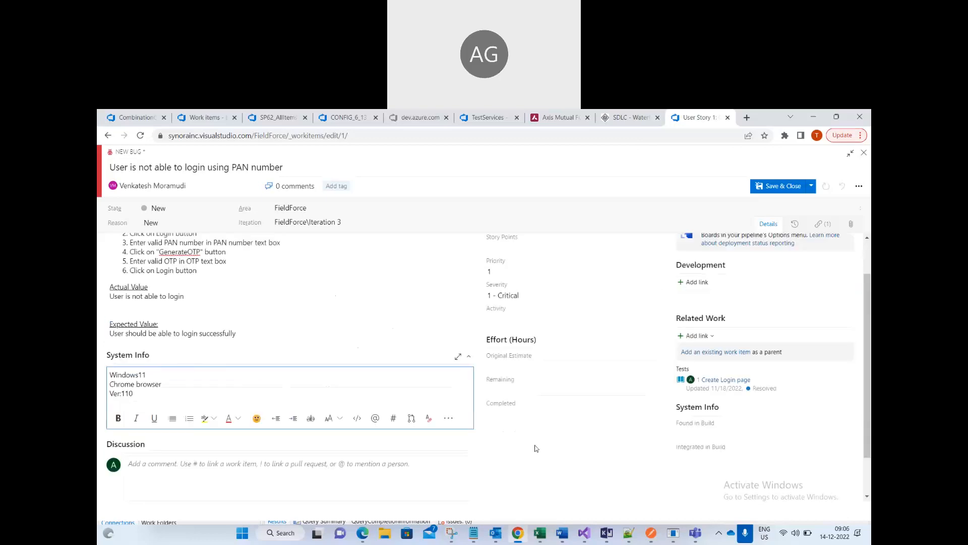
scroll(536, 448, "up", 1)
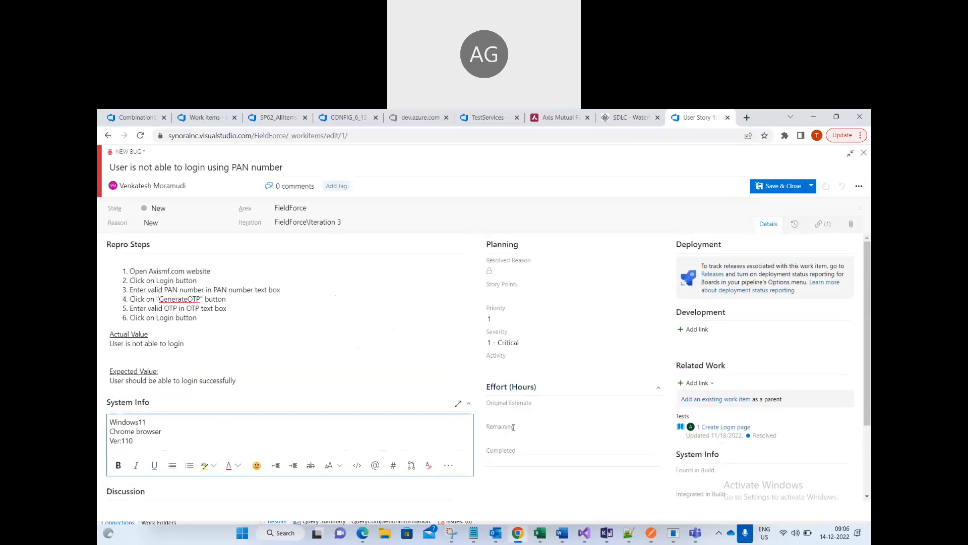
left_click(521, 415)
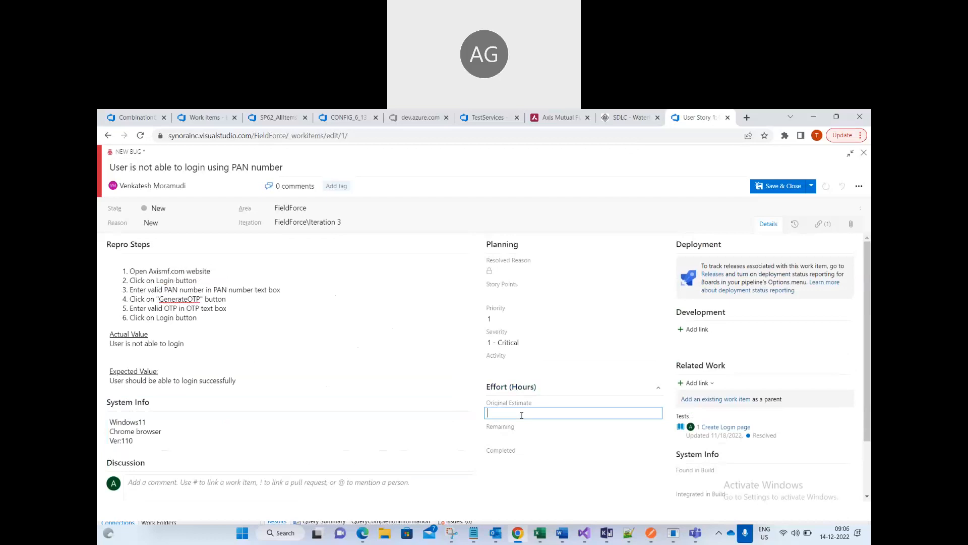
type("4")
left_click(514, 457)
type("2")
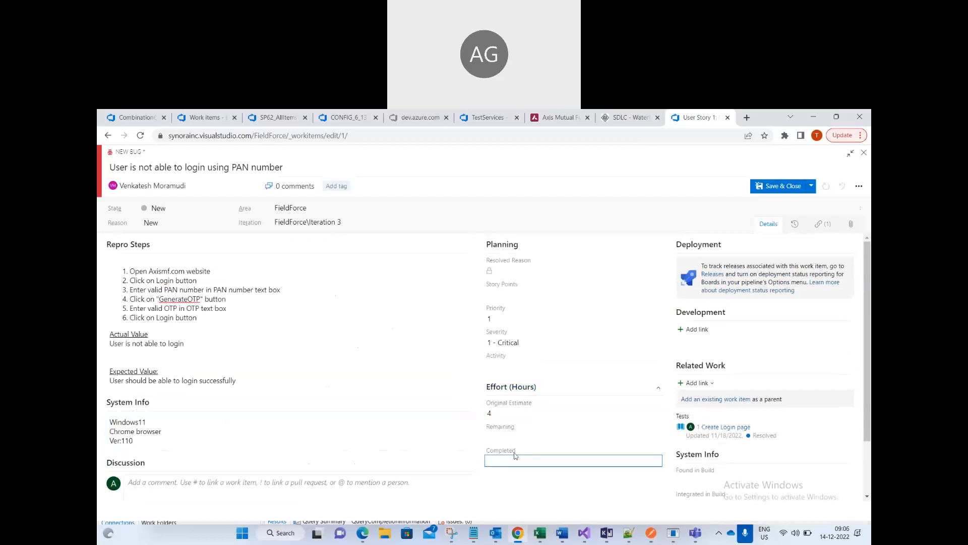
left_click(522, 437)
type("2")
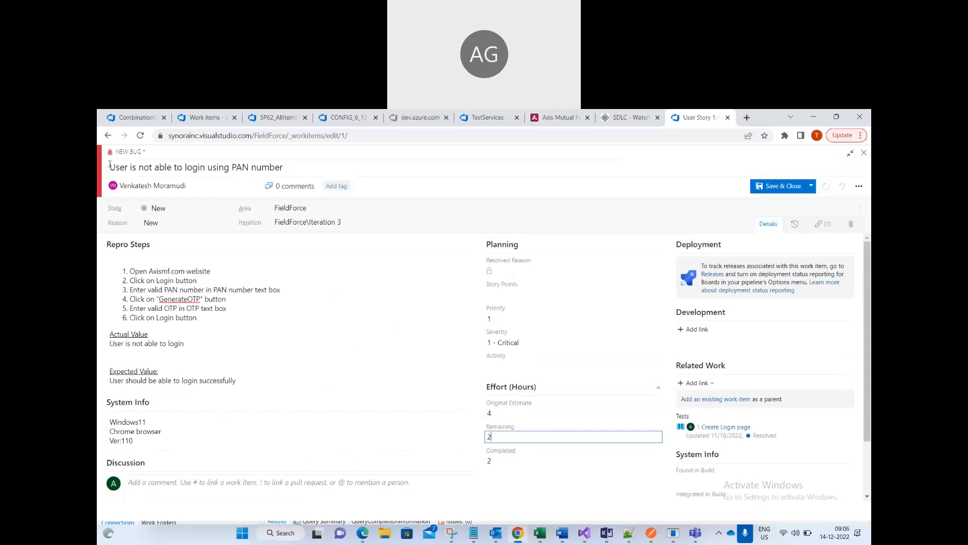
Save the bug without closing it and highlight its ID number beside the title.
left_click(812, 187)
left_click(777, 199)
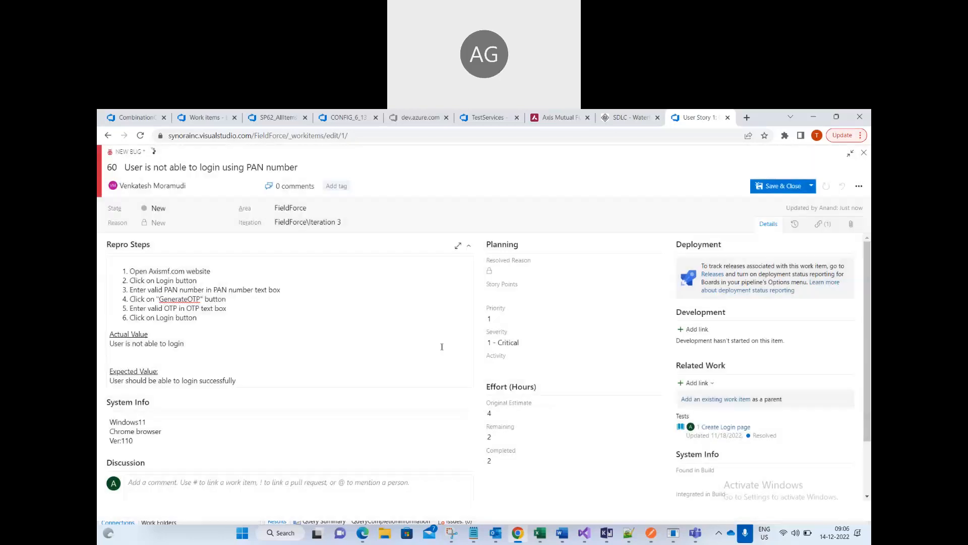
left_click_drag(118, 168, 108, 168)
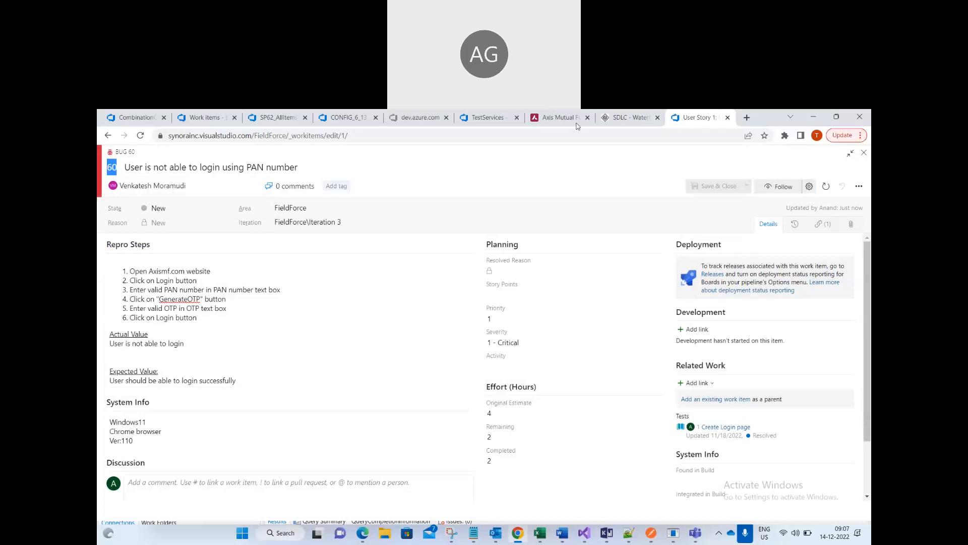
left_click(409, 130)
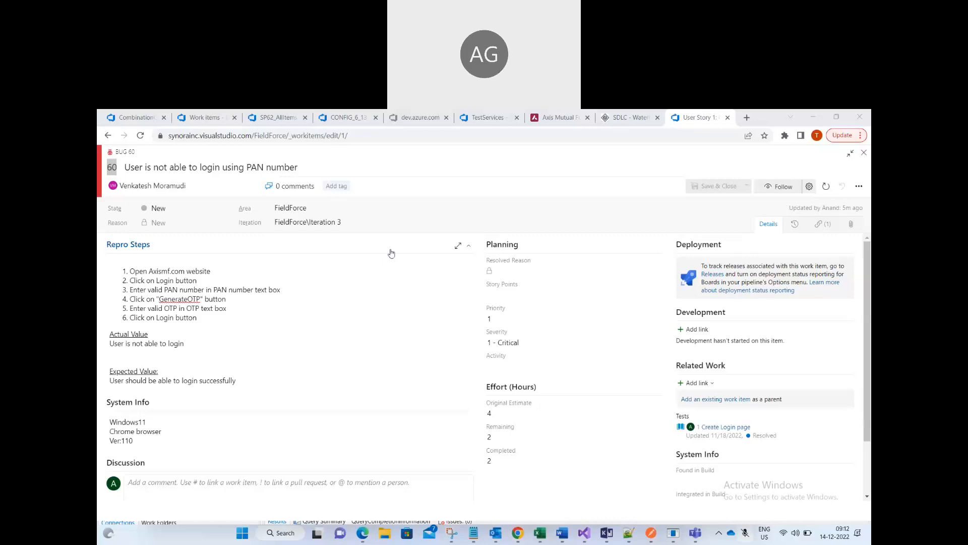
left_click(604, 112)
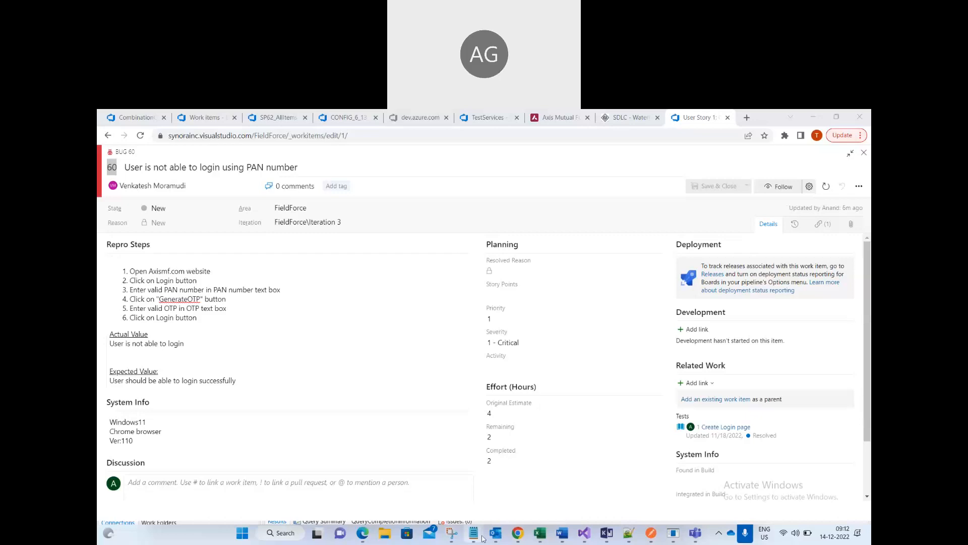
Switch to the SDLC_Models file in Notepad and add a "Defect:" heading underlined with dashes at the end.
mouse_move(482, 538)
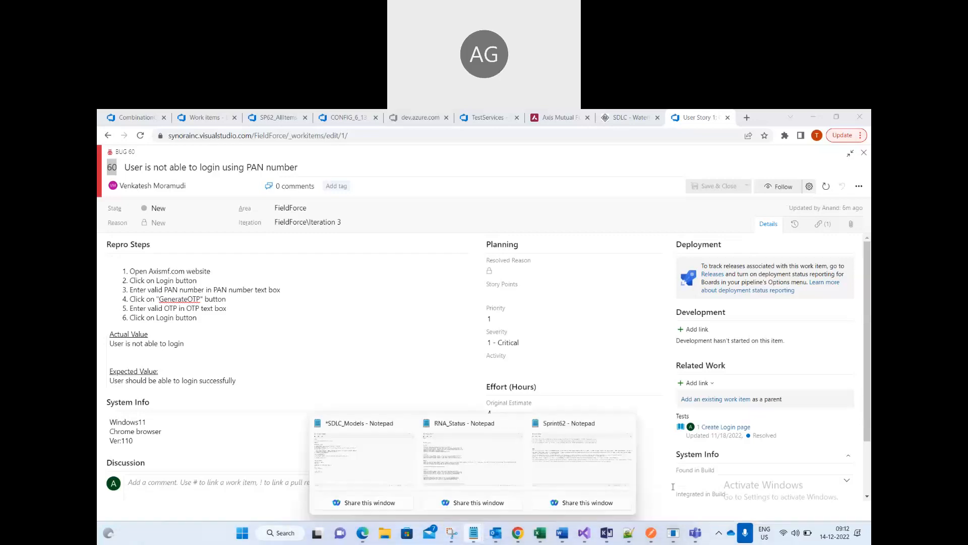
left_click(367, 470)
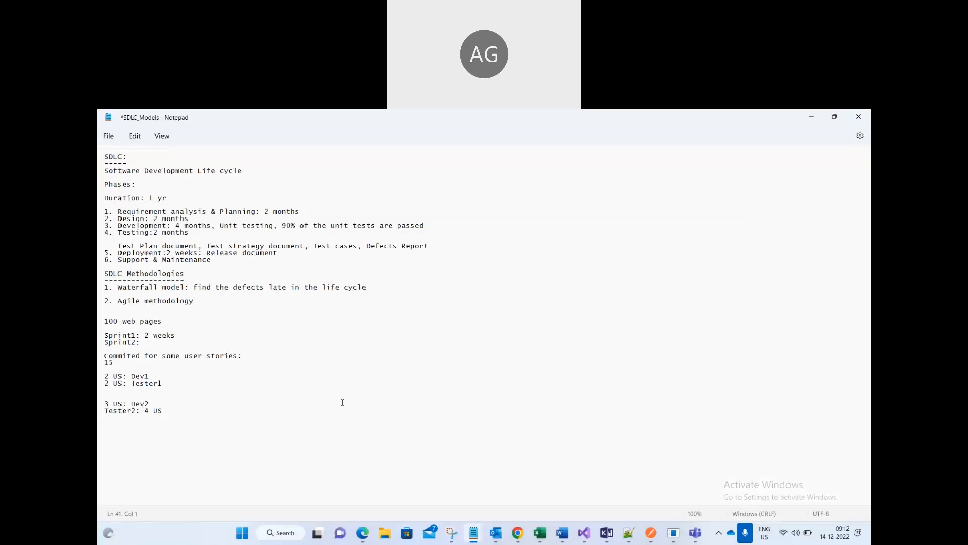
type("Defecr")
type(":")
key("Return")
type("------")
Set up a numbered list from 1 to 5 under the "Defect:" heading, with "Title" and "Assigned to" as items 1 and 2.
type("2.")
key("Return")
type("3.")
type("Title 2.")
type("Assigned to")
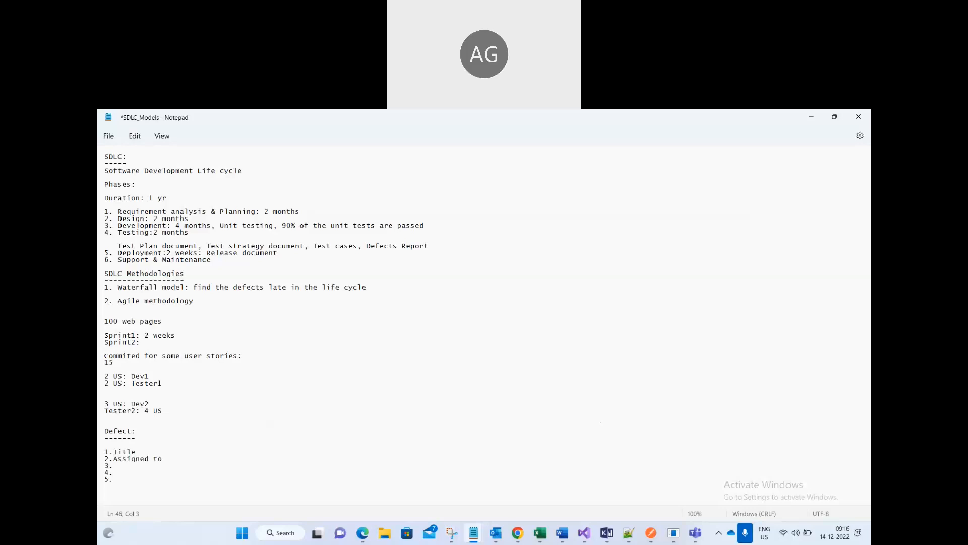
Fill in items 3 to 5 of the defect list with "Repro Steps", "Severity" and "Priority".
type("Repro")
type(" Steps 4.")
type("Severity 5.")
type("Prio")
type("rity ")
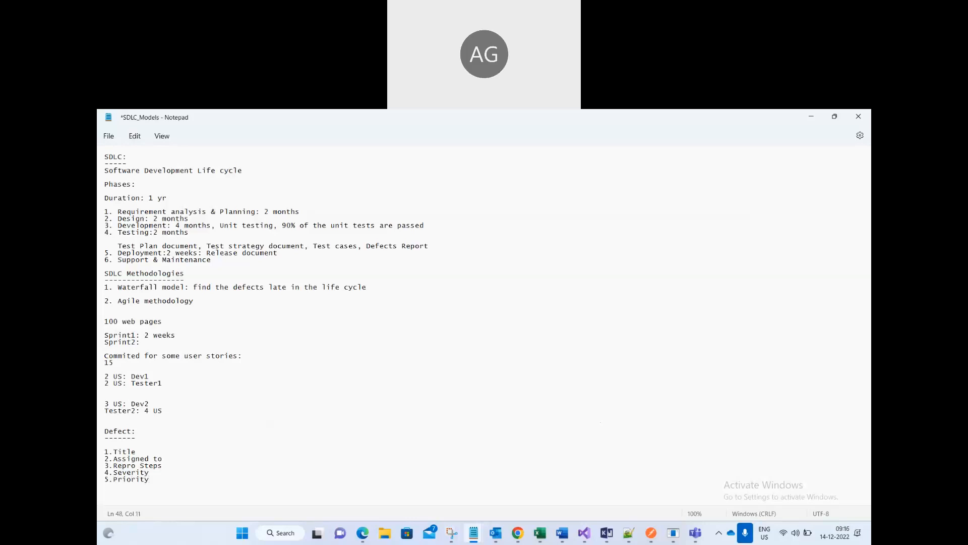
Add empty items numbered 6, 7 and 8 to the defect list and save the file.
type("6. ")
type("7.")
key("Return")
type("8.")
key("alt+f")
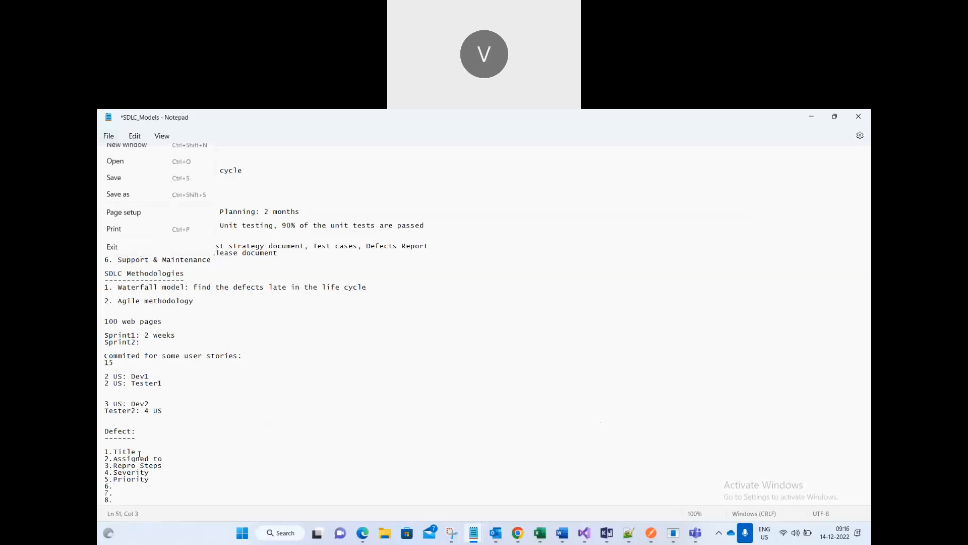
key("s")
Enter "System Environment" as item 6 of the defect list and save the file.
key("Up")
key("Up")
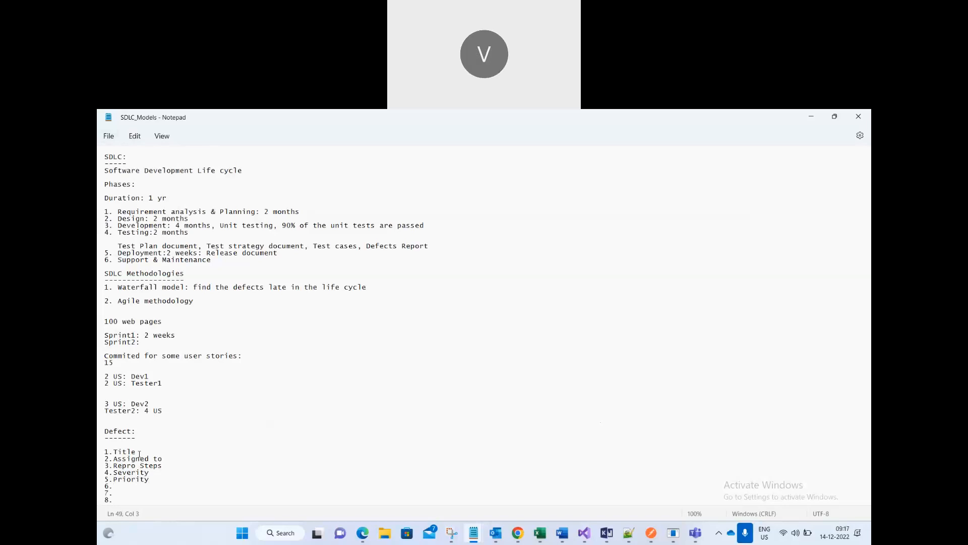
type("System Environment")
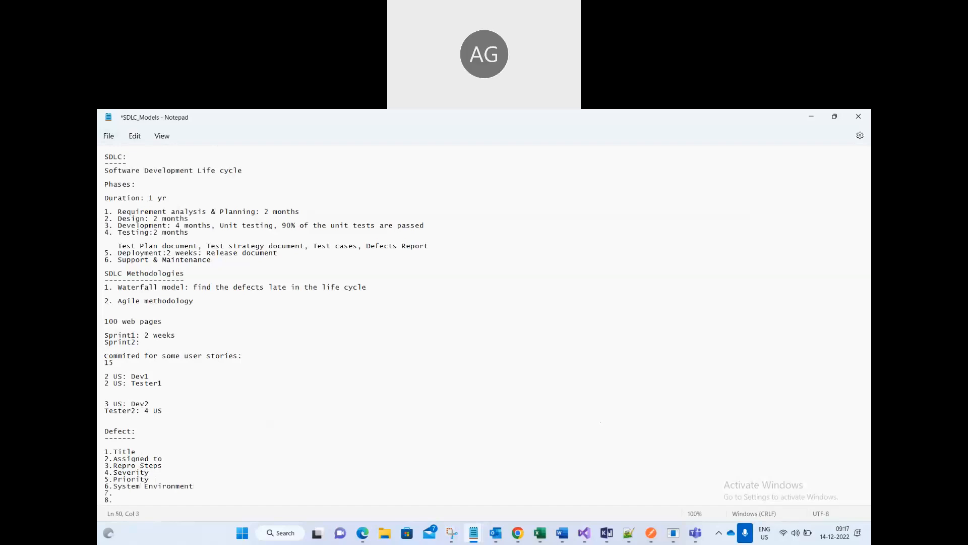
key("ctrl+s")
Enter "Screenshot" as item 7 of the defect list and clear the empty item 8 below it.
type("Screenshot")
key("Down")
key("BackSpace")
Highlight the defect fields from "Title" to "Screenshot" to review them, and clear the selection.
key("shift+Up")
key("shift+Up")
key("shift+Up")
key("shift+Up")
key("shift+Up")
key("shift+Up")
key("shift+Up")
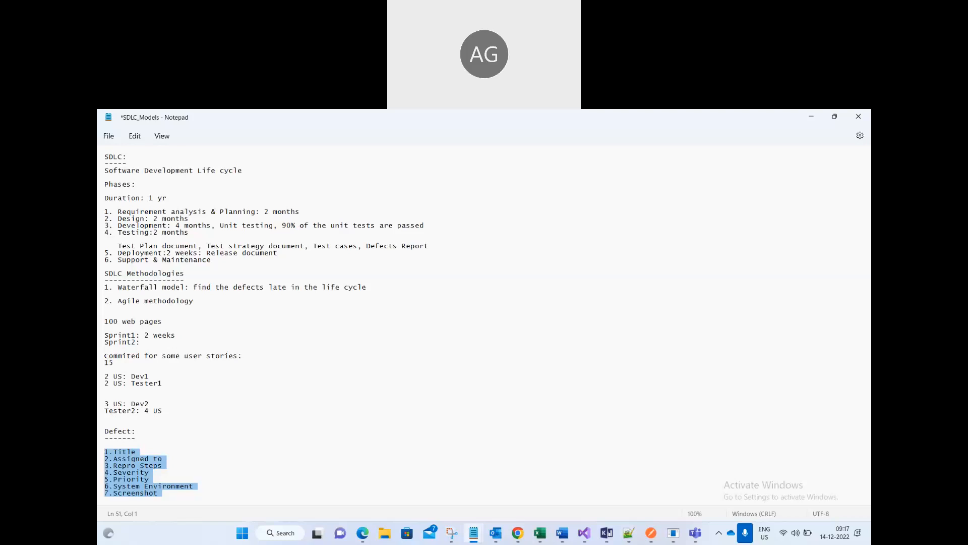
key("Down")
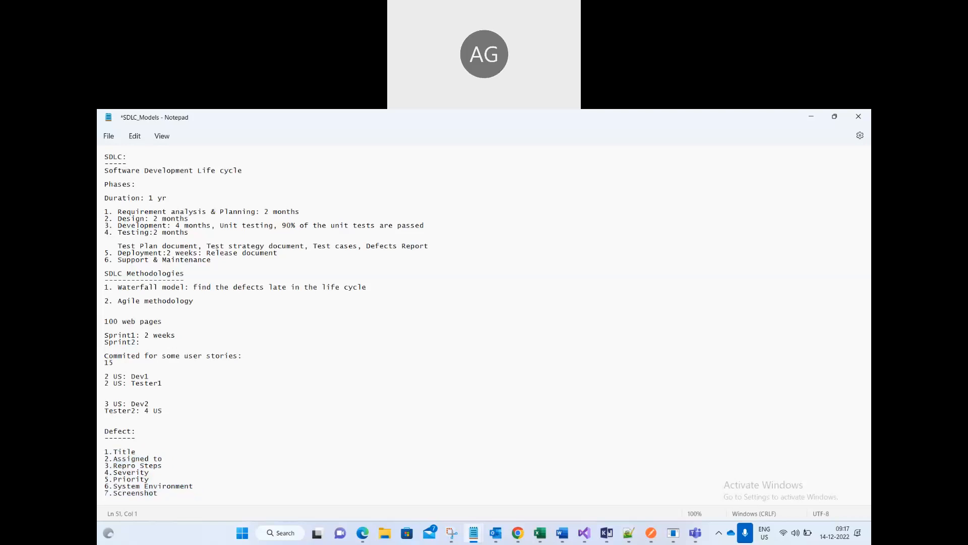
Add item 8 to the end of the defect list as "Environment: INT/SIT/STG".
type("8. Ev")
key("BackSpace")
type("nvironment")
key("BackSpace")
type(": INT/SIT/STG")
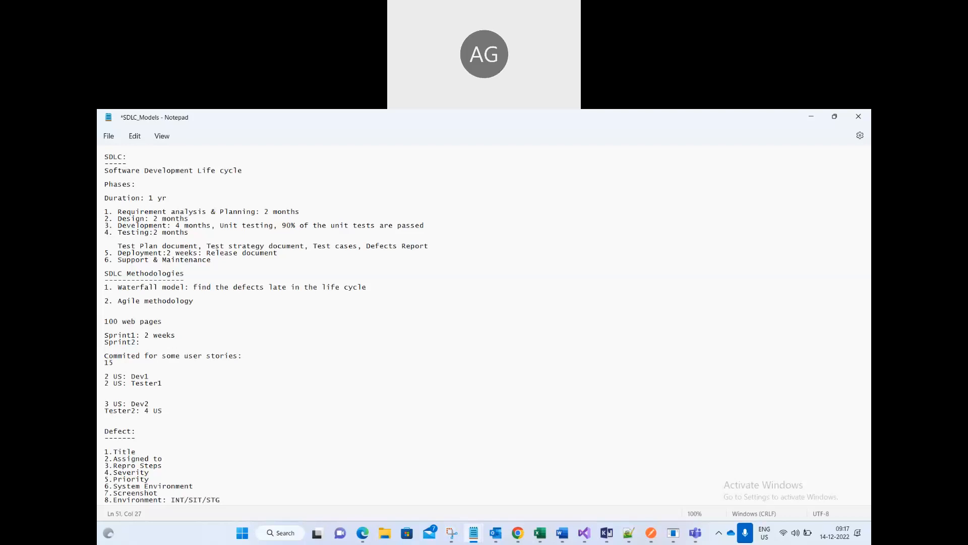